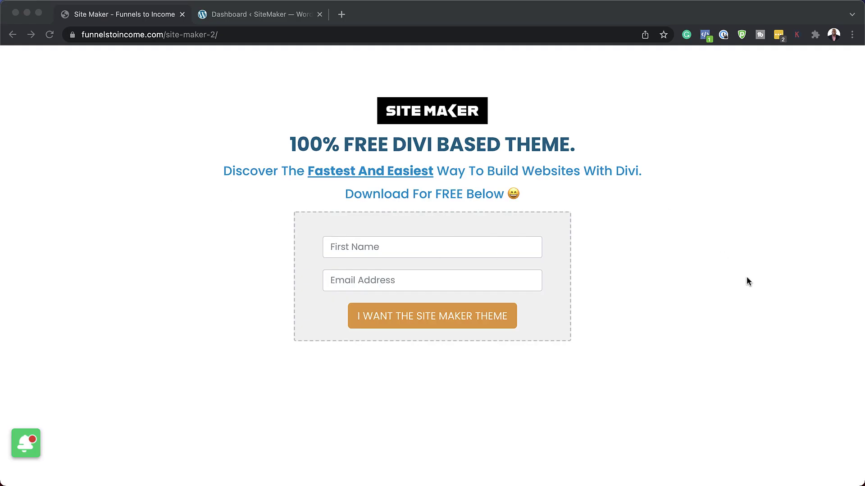
Enter a first name and email to sign up for the free Site Maker theme, then download site-maker.zip
{"action": "left_click", "coordinate": [510, 252]}
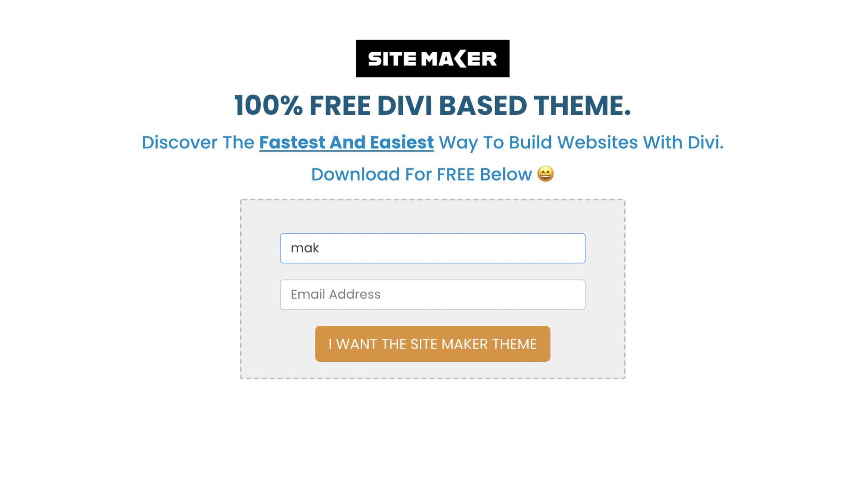
{"action": "left_click", "coordinate": [316, 295]}
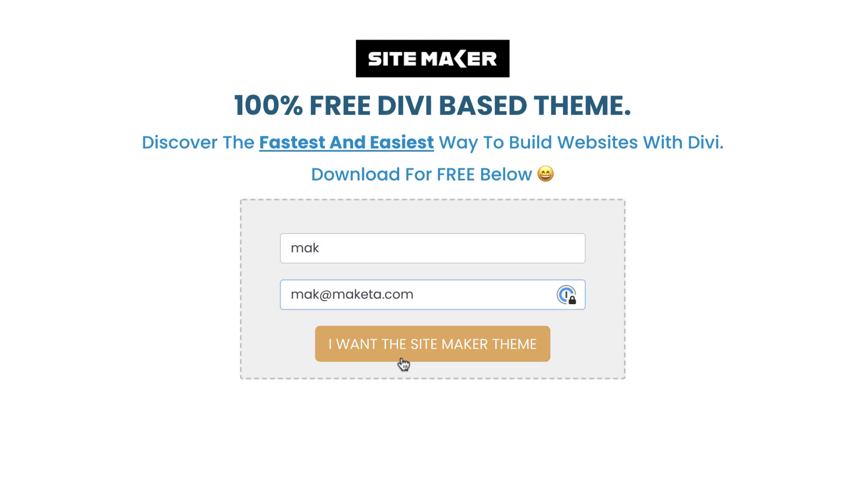
{"action": "left_click", "coordinate": [451, 351]}
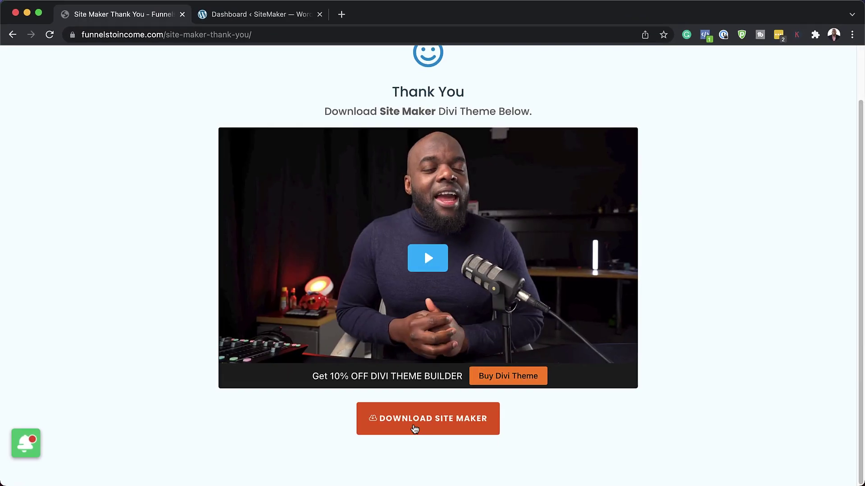
{"action": "left_click", "coordinate": [429, 419]}
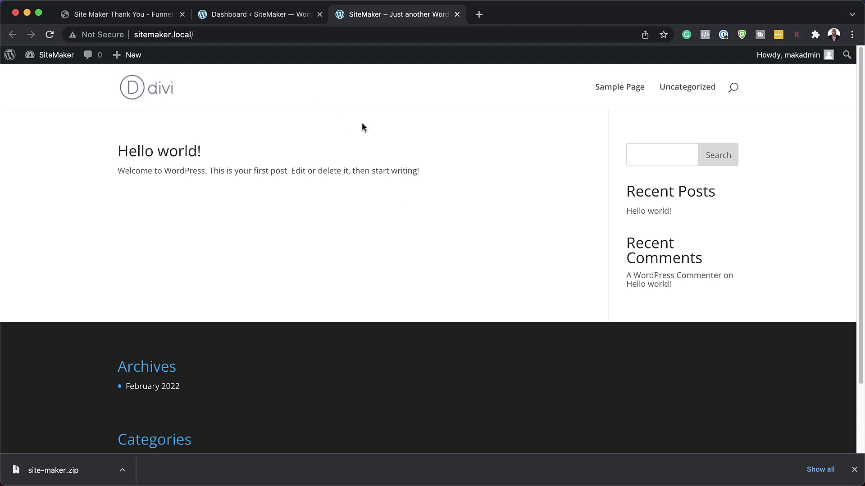
Scroll through sitemaker.local's default Divi front page with its Hello world! post
{"action": "scroll", "coordinate": [468, 234], "scroll_direction": "down", "scroll_amount": 3}
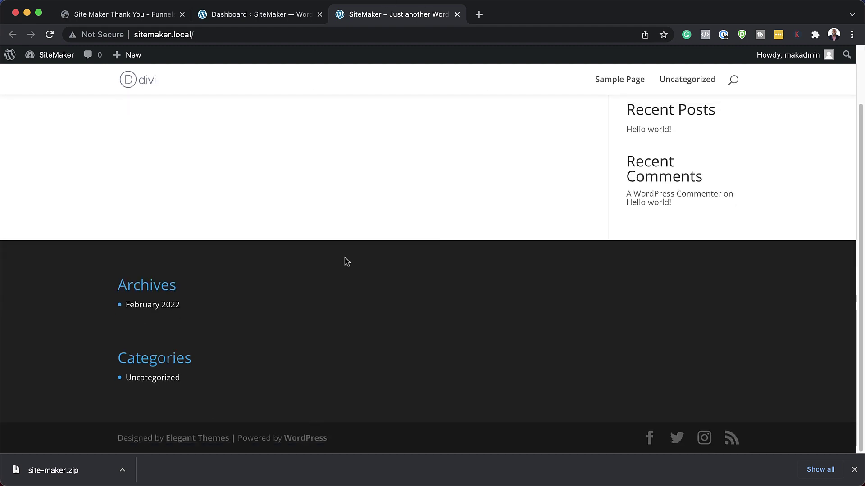
{"action": "scroll", "coordinate": [554, 175], "scroll_direction": "up", "scroll_amount": 3}
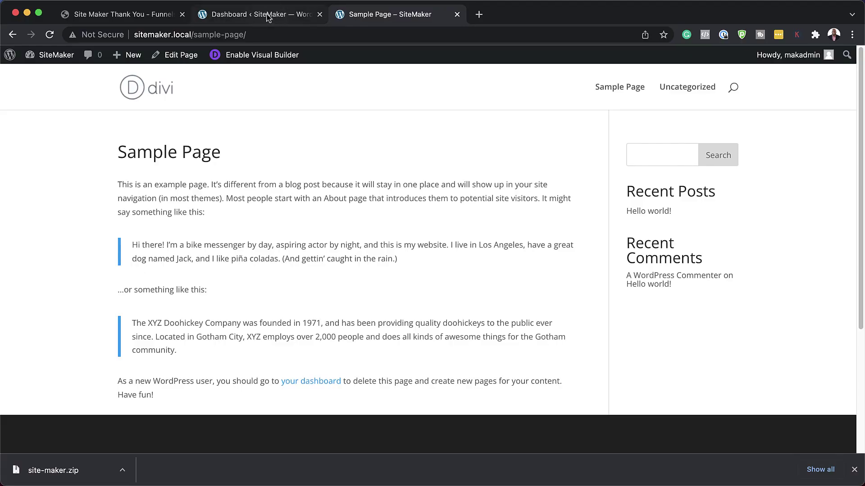
Upload site-maker.zip as a new plugin, install it and activate SITE MAKER
{"action": "left_click", "coordinate": [261, 14]}
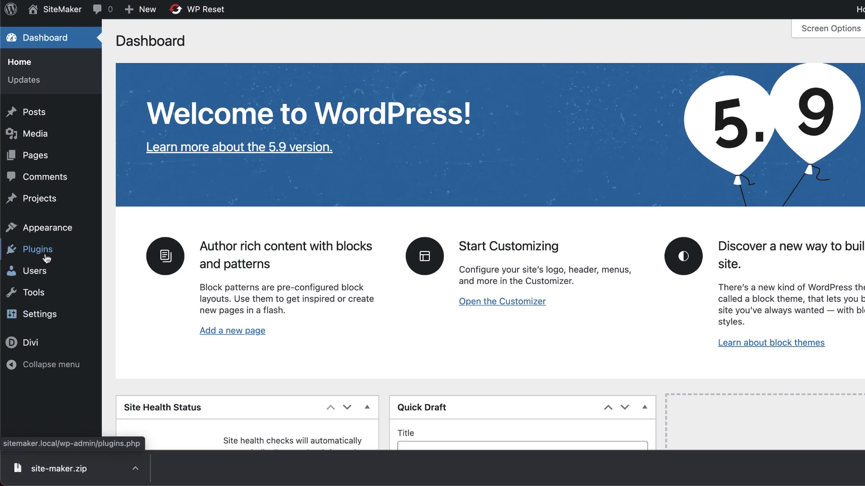
{"action": "mouse_move", "coordinate": [46, 257]}
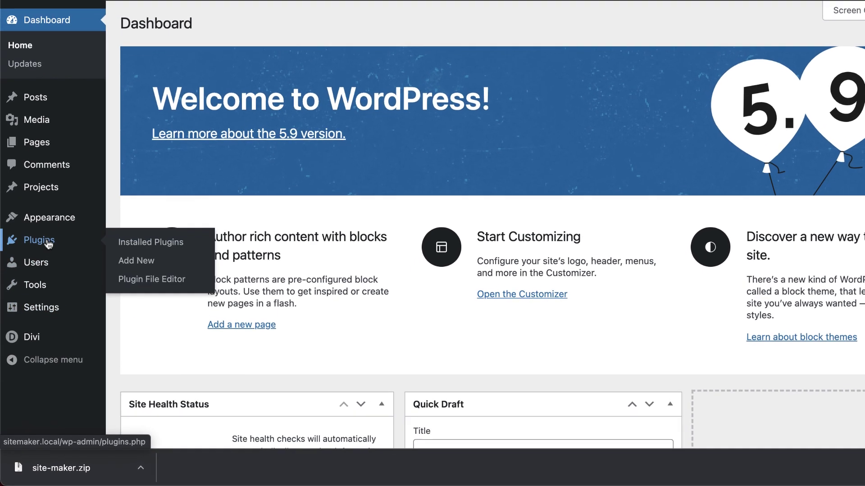
{"action": "left_click", "coordinate": [132, 265]}
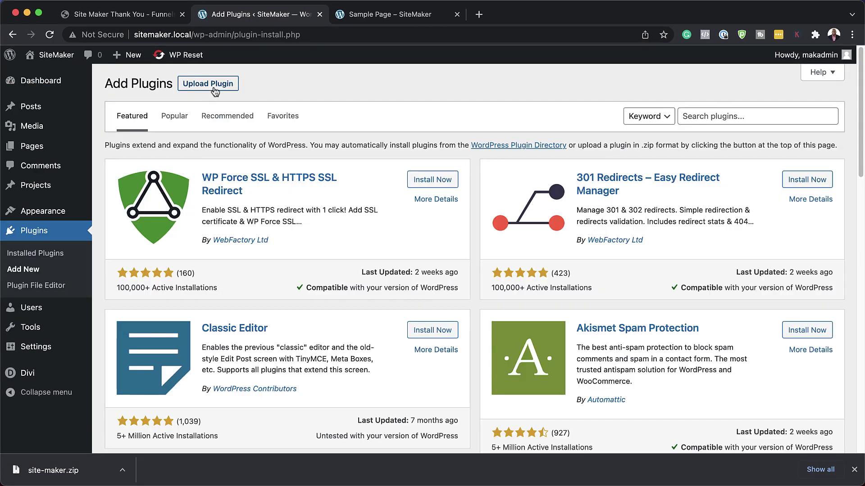
{"action": "left_click", "coordinate": [215, 90]}
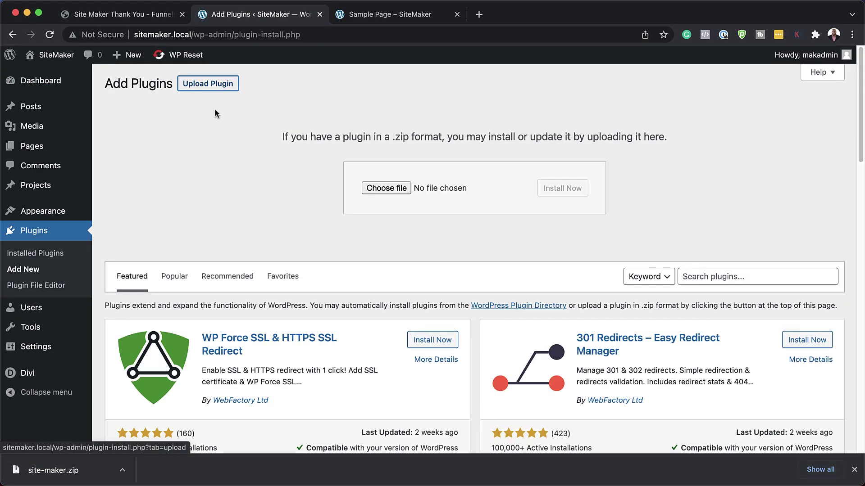
{"action": "left_click_drag", "start_coordinate": [54, 470], "coordinate": [449, 188]}
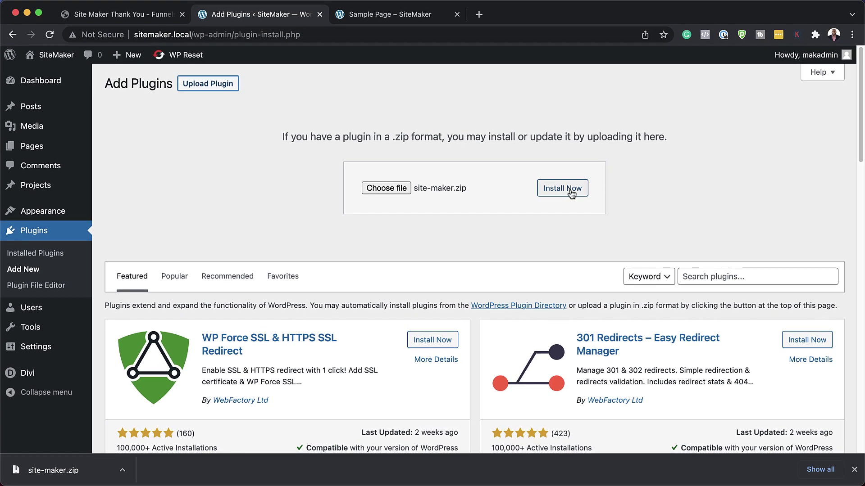
{"action": "left_click", "coordinate": [571, 193]}
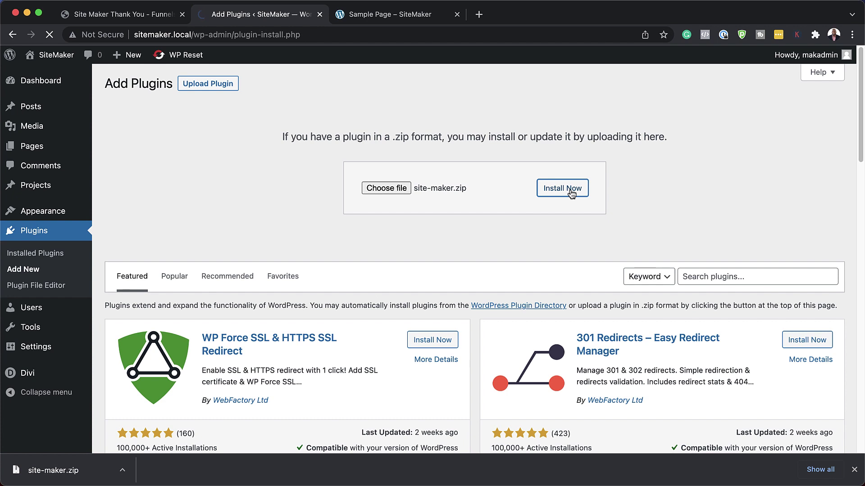
{"action": "left_click", "coordinate": [153, 169]}
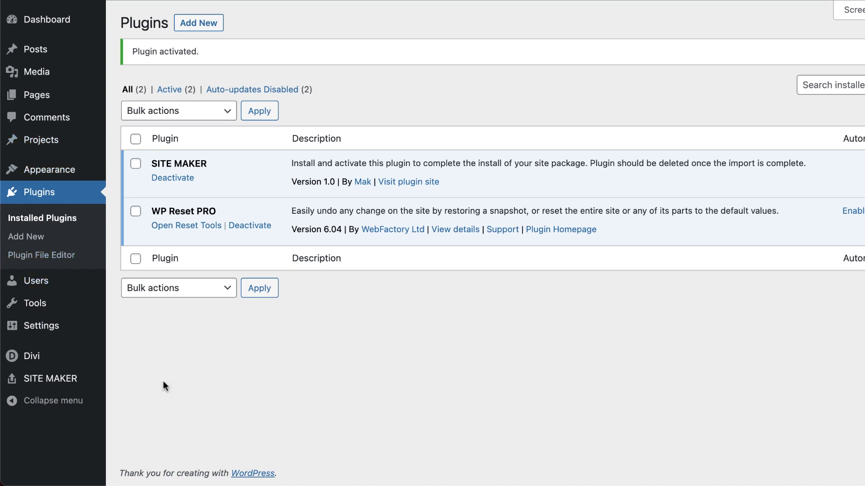
Run the SITE MAKER import of content, homepage, Divi settings, theme builder, library, menus and widgets
{"action": "left_click", "coordinate": [58, 382]}
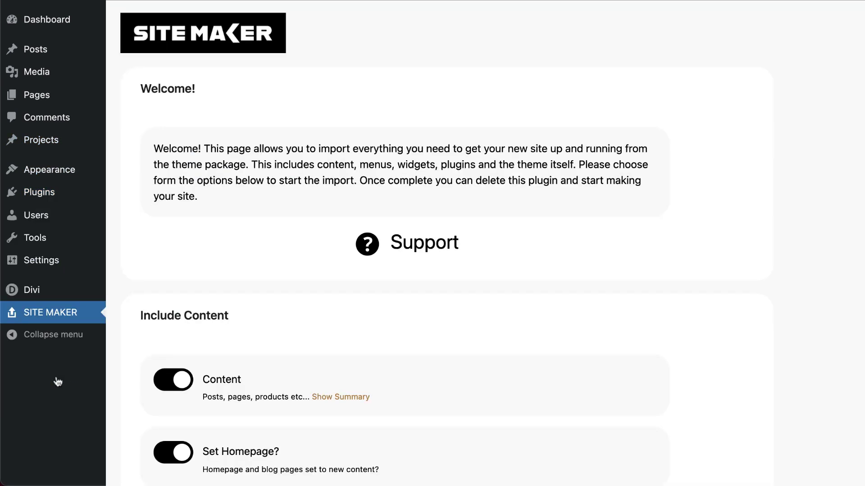
{"action": "scroll", "coordinate": [421, 339], "scroll_direction": "down", "scroll_amount": 12}
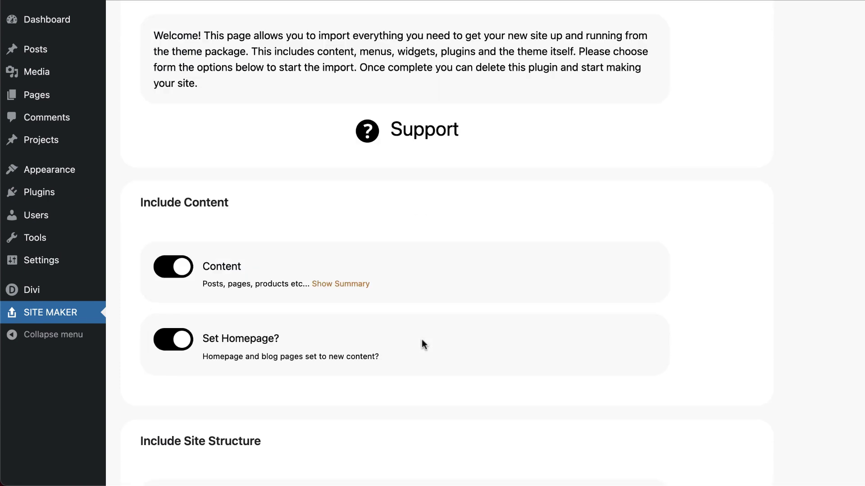
{"action": "scroll", "coordinate": [447, 361], "scroll_direction": "down", "scroll_amount": 2}
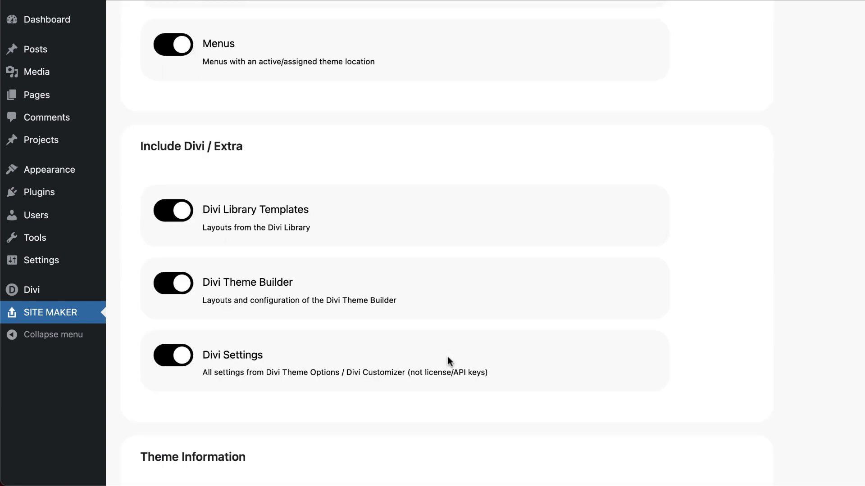
{"action": "scroll", "coordinate": [447, 362], "scroll_direction": "down", "scroll_amount": 6}
{"action": "scroll", "coordinate": [449, 360], "scroll_direction": "down", "scroll_amount": 4}
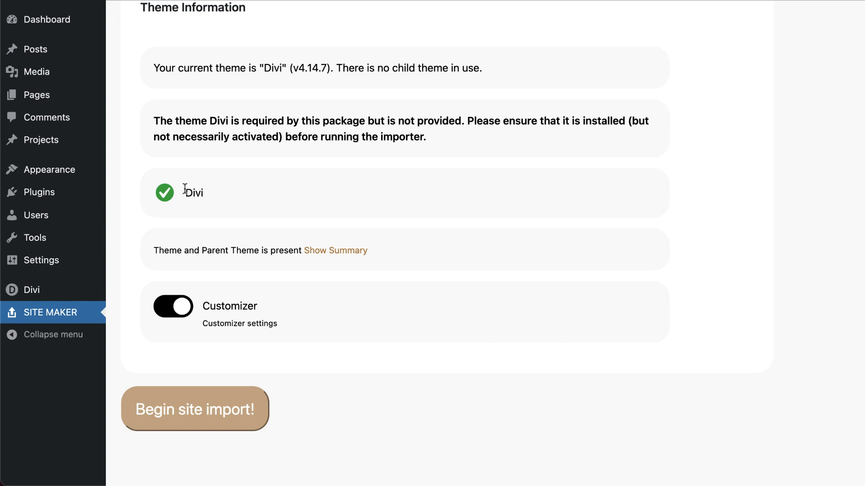
{"action": "left_click", "coordinate": [215, 420]}
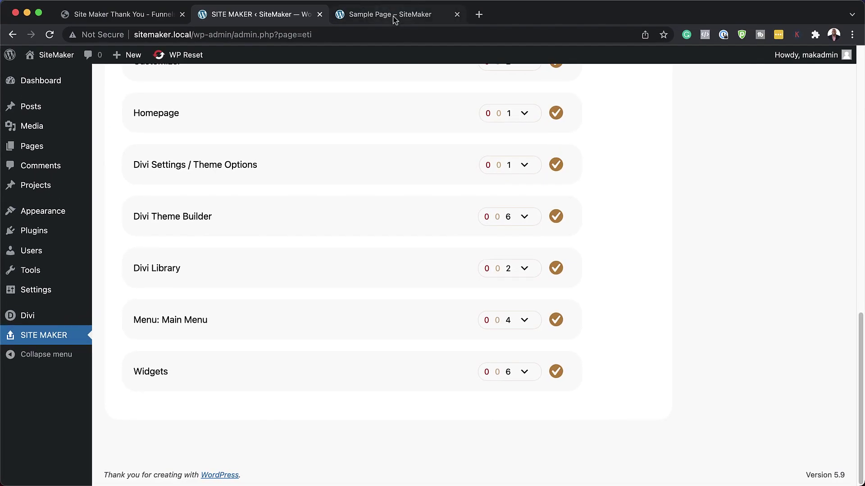
{"action": "left_click", "coordinate": [394, 20]}
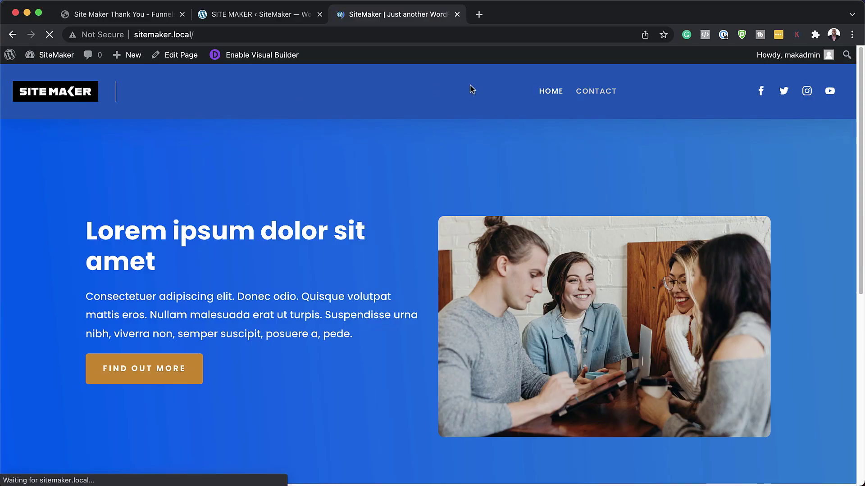
Scroll the imported SiteMaker homepage and launch the Divi Visual Builder on it
{"action": "scroll", "coordinate": [341, 187], "scroll_direction": "down", "scroll_amount": 2}
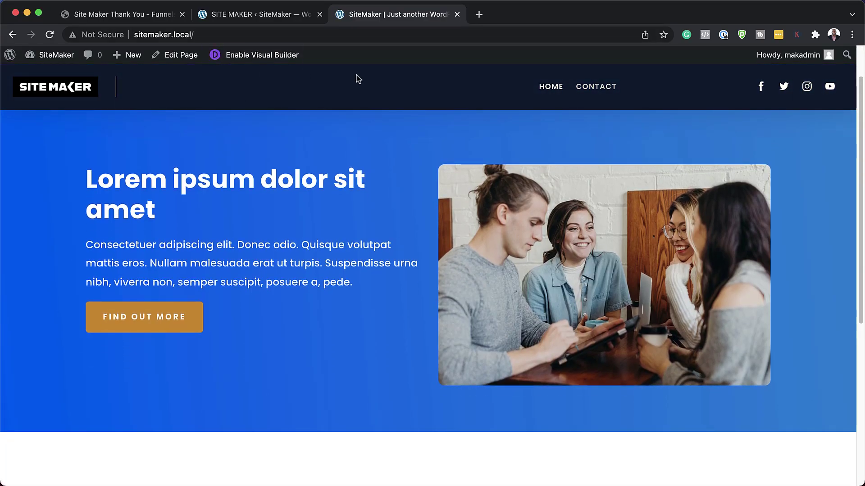
{"action": "scroll", "coordinate": [362, 230], "scroll_direction": "down", "scroll_amount": 6}
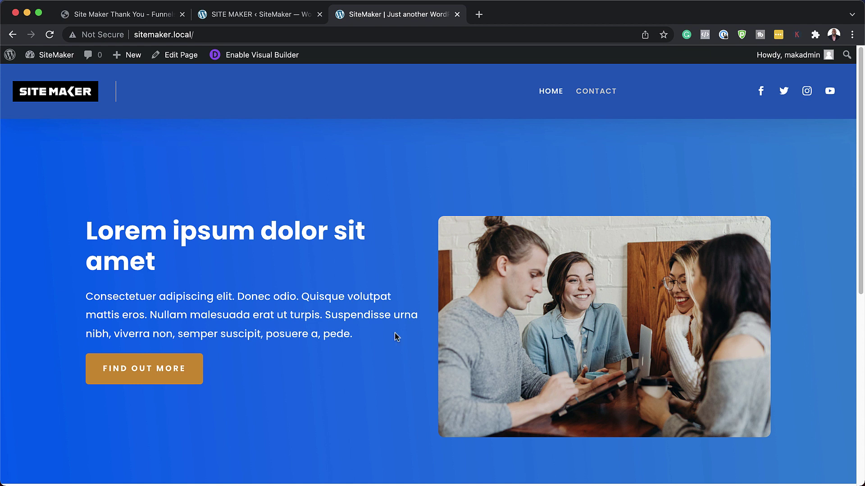
{"action": "left_click", "coordinate": [257, 56]}
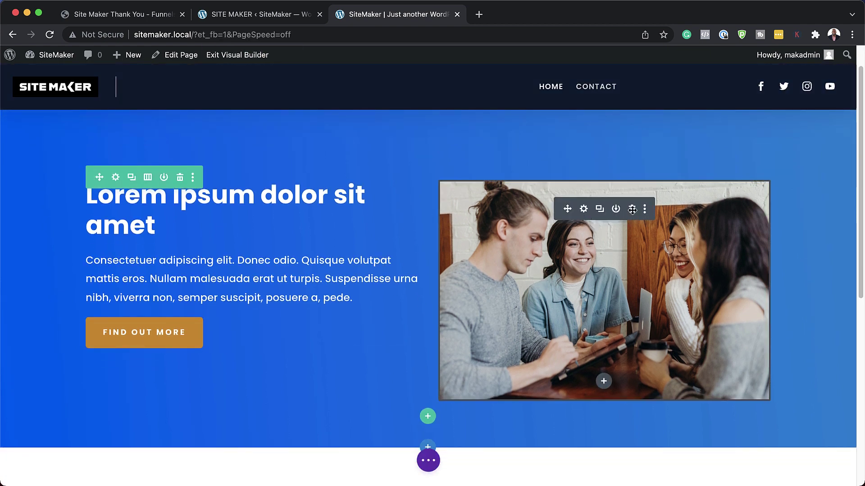
Swap the hero placeholder for an Image module using the uploaded unsplash camera-gear JPEG from Downloads
{"action": "left_click", "coordinate": [632, 209]}
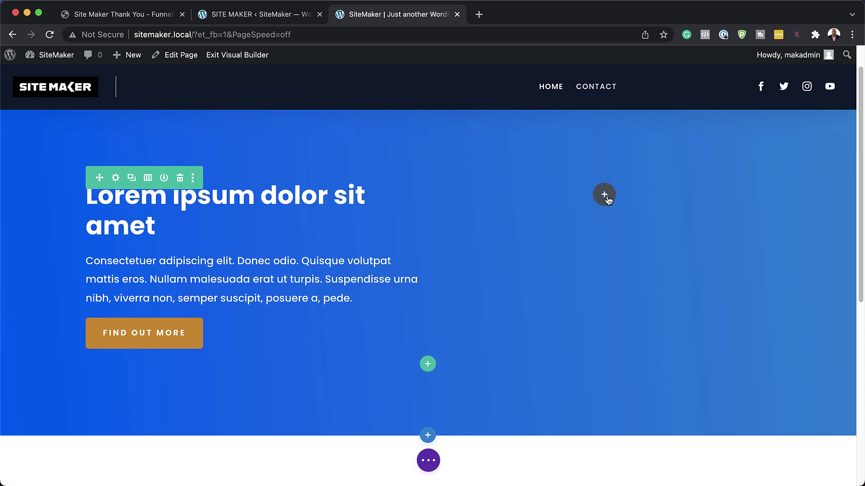
{"action": "left_click", "coordinate": [604, 195]}
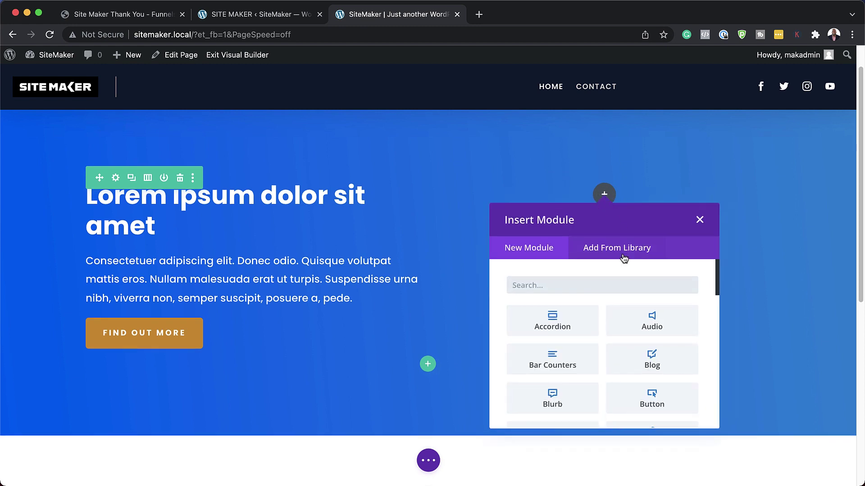
{"action": "type", "text": "image"}
{"action": "key", "text": "Return"}
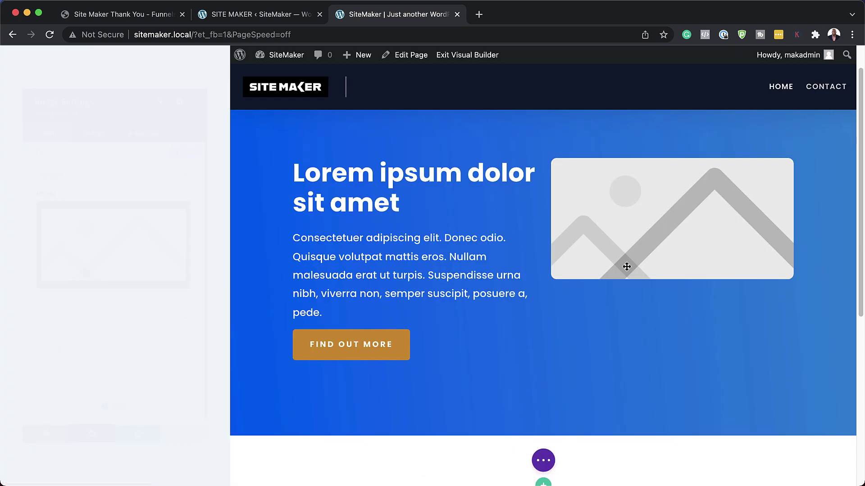
{"action": "left_click", "coordinate": [99, 230]}
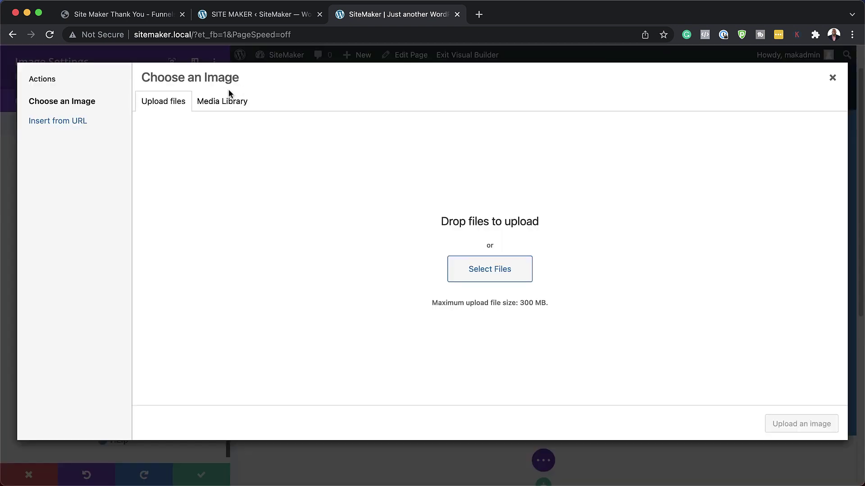
{"action": "left_click", "coordinate": [502, 275]}
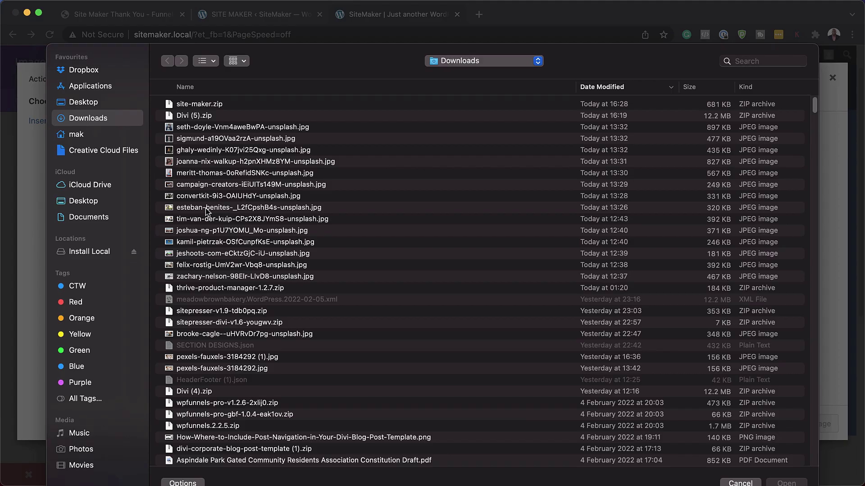
{"action": "double_click", "coordinate": [206, 212]}
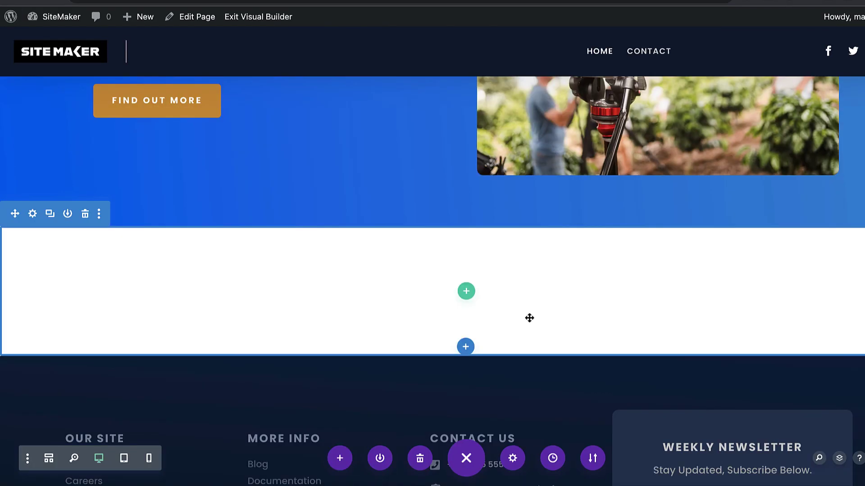
Insert a three-column row and add a Blurb with a gift icon in the first column
{"action": "left_click", "coordinate": [466, 291]}
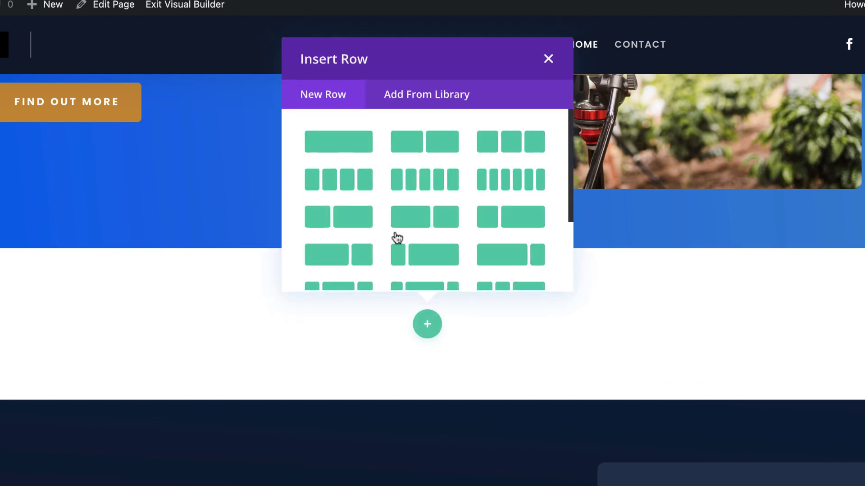
{"action": "left_click", "coordinate": [519, 151]}
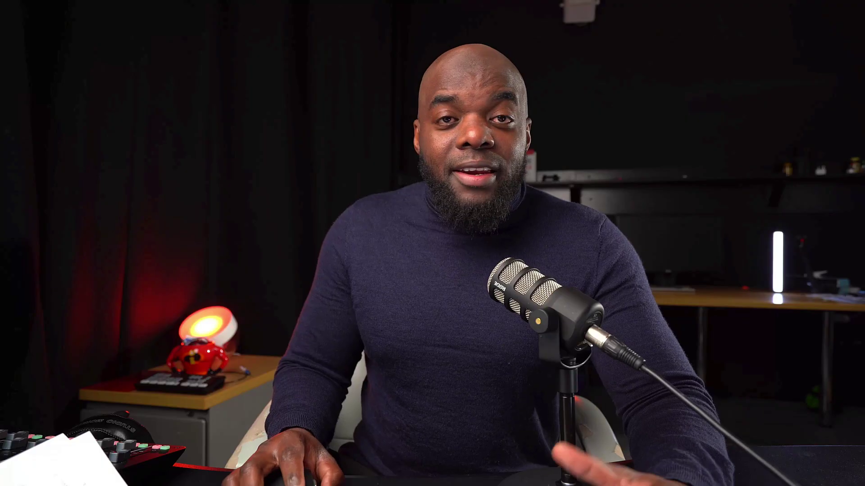
{"action": "left_click", "coordinate": [247, 294]}
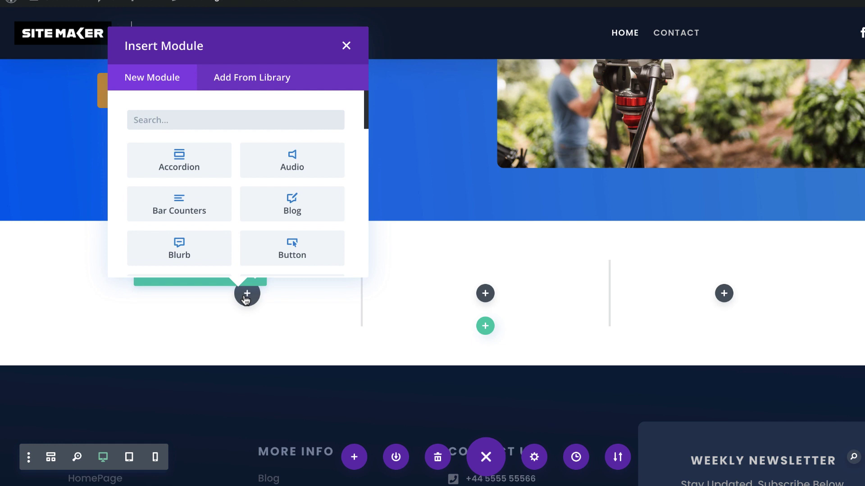
{"action": "left_click", "coordinate": [179, 249]}
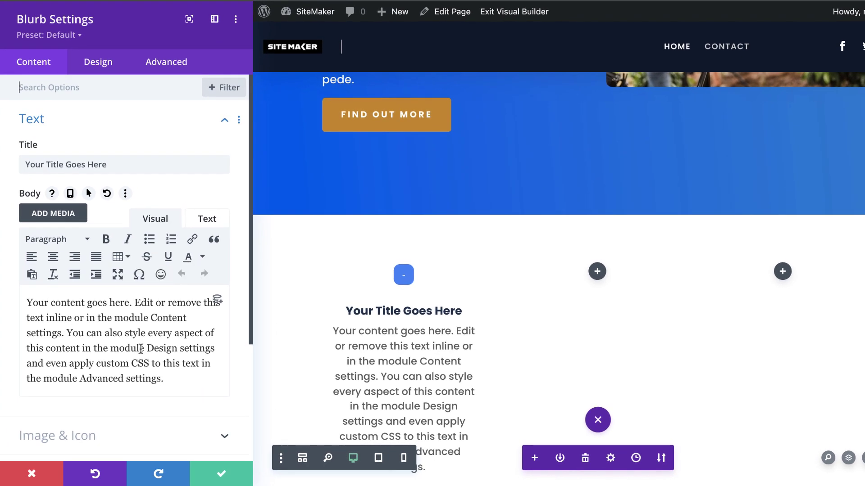
{"action": "scroll", "coordinate": [141, 349], "scroll_direction": "down", "scroll_amount": 3}
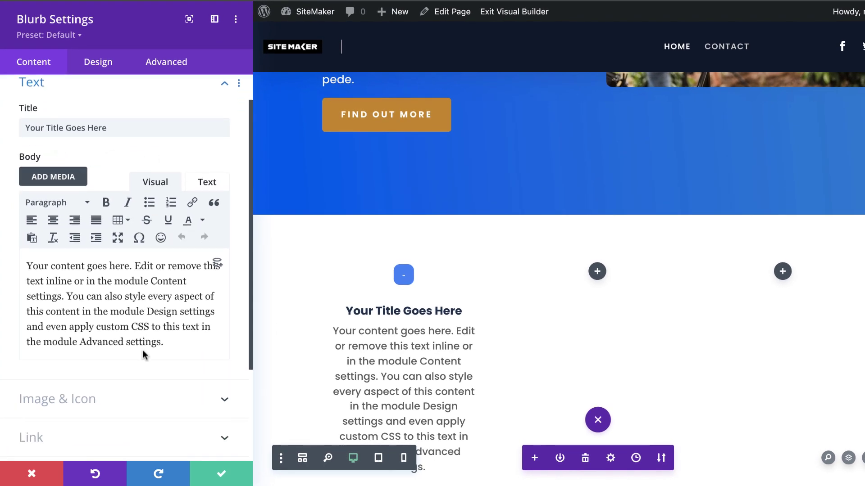
{"action": "left_click", "coordinate": [77, 381]}
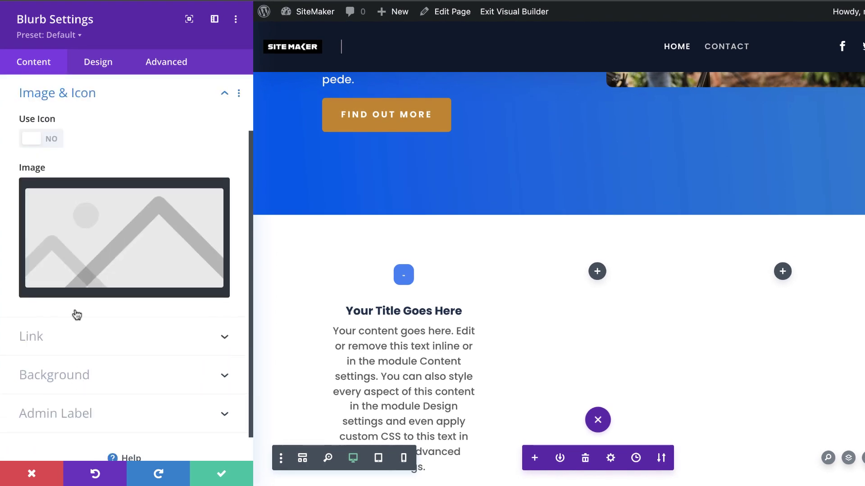
{"action": "left_click", "coordinate": [54, 139]}
{"action": "scroll", "coordinate": [148, 256], "scroll_direction": "down", "scroll_amount": 5}
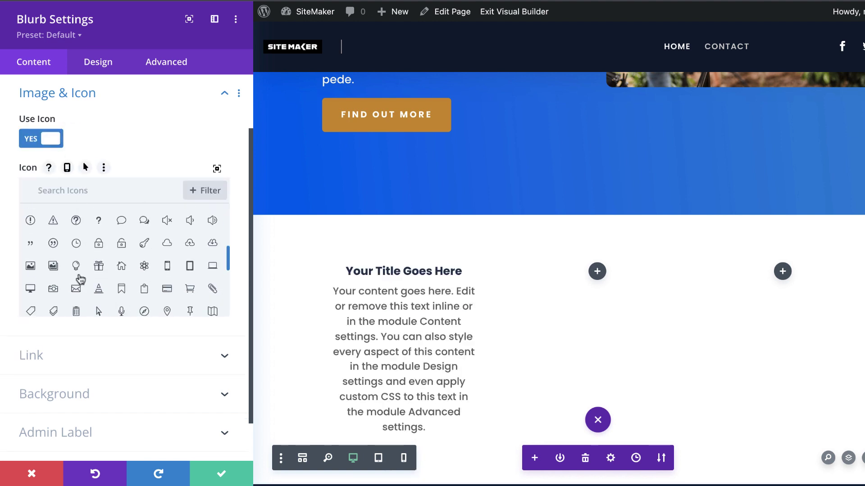
{"action": "left_click", "coordinate": [100, 268]}
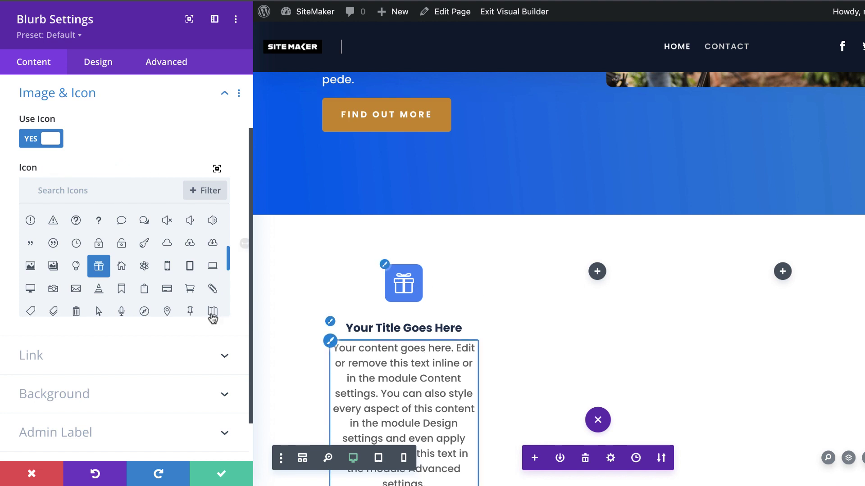
{"action": "scroll", "coordinate": [92, 376], "scroll_direction": "down", "scroll_amount": 2}
{"action": "scroll", "coordinate": [96, 373], "scroll_direction": "up", "scroll_amount": 5}
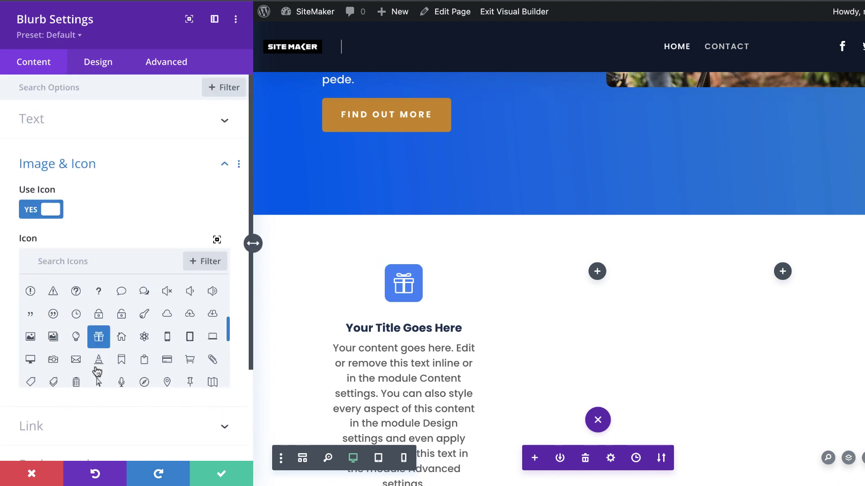
Give the blurb Lorem ipsum body text and the title 'Nullam malesuada', then save
{"action": "left_click", "coordinate": [66, 120]}
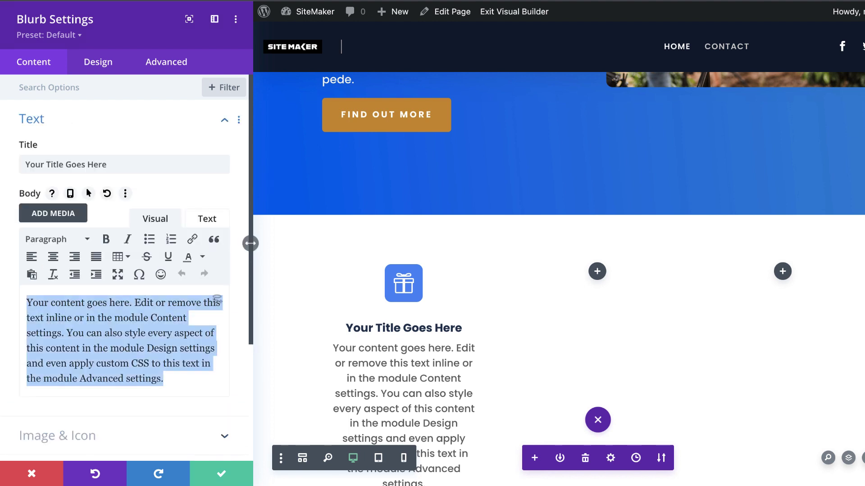
{"action": "key", "text": "ctrl+a"}
{"action": "type", "text": "Lorem ipsum dolor sit amet, consectetuer adipiscing elit. Donec odio. Quisque volutpat mattis eros. Nullam malesuada erat ut turpis. Suspendisse urna nibh, viverra non, semper suscipit, posuere a, pede."}
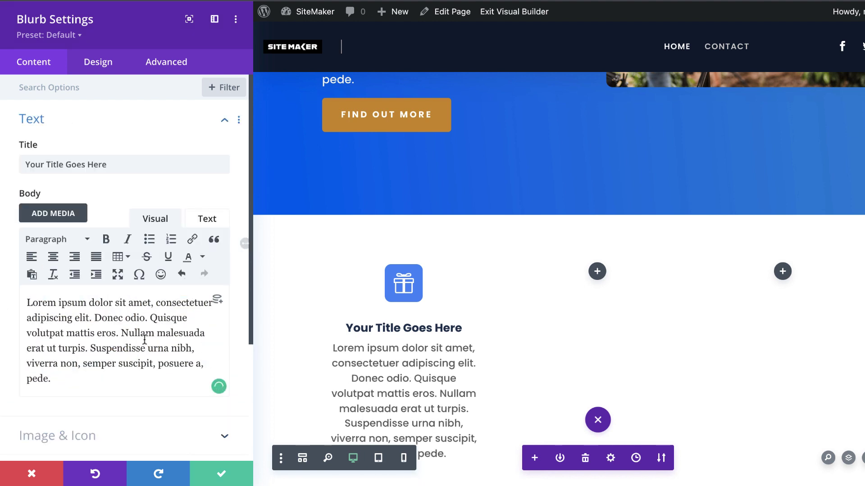
{"action": "left_click_drag", "start_coordinate": [122, 333], "coordinate": [211, 336]}
{"action": "key", "text": "ctrl+c"}
{"action": "double_click", "coordinate": [119, 164]}
{"action": "key", "text": "ctrl+a"}
{"action": "key", "text": "ctrl+v"}
{"action": "left_click", "coordinate": [222, 474]}
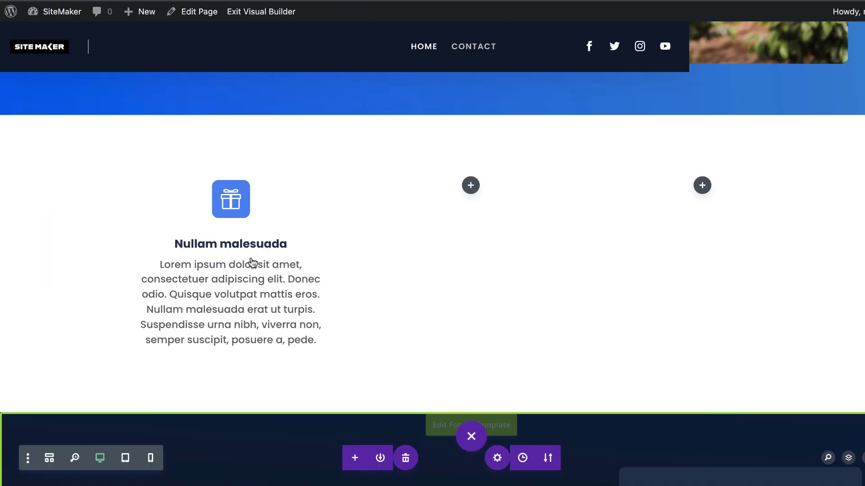
Duplicate the blurb into the second column and change its icon to a cloud
{"action": "mouse_move", "coordinate": [226, 215]}
{"action": "left_click", "coordinate": [225, 206]}
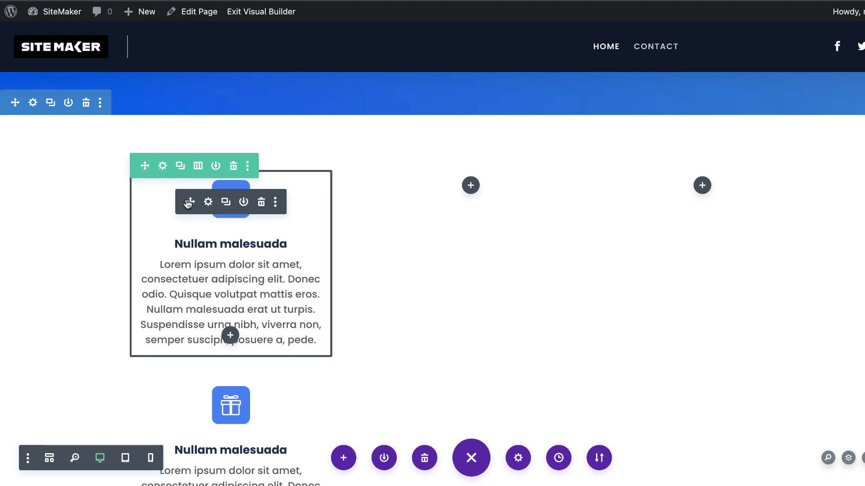
{"action": "left_click_drag", "start_coordinate": [403, 202], "coordinate": [563, 135]}
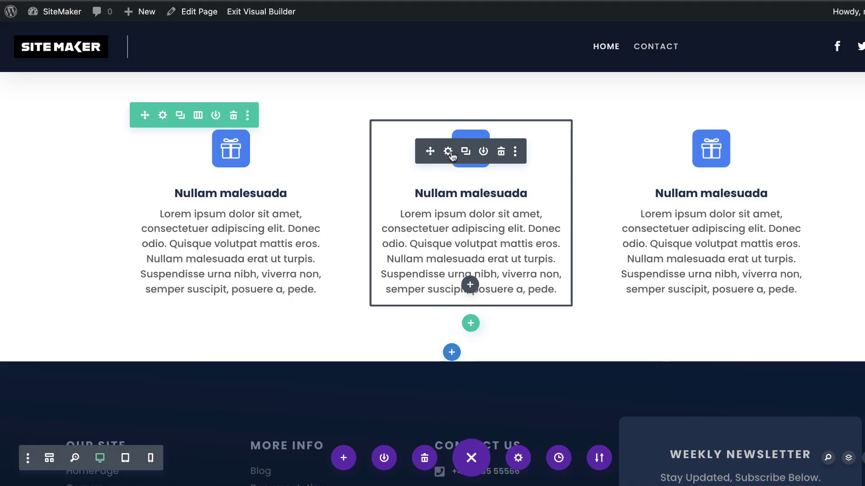
{"action": "left_click", "coordinate": [449, 153]}
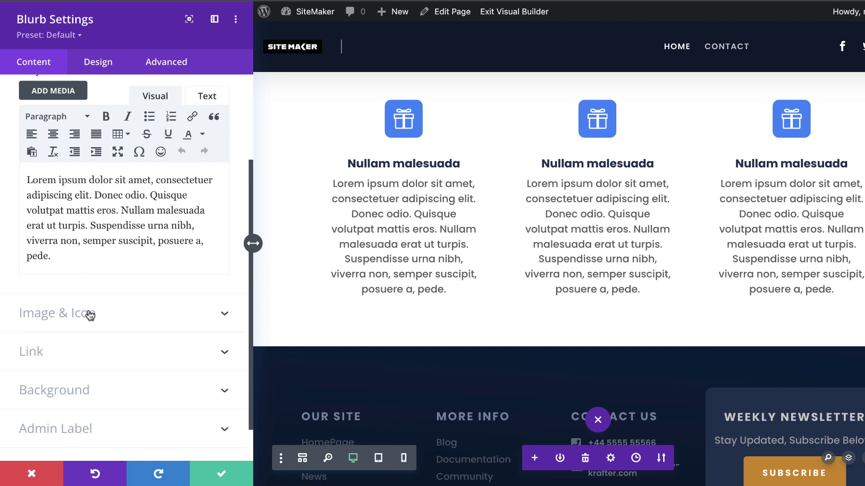
{"action": "left_click", "coordinate": [91, 314]}
{"action": "scroll", "coordinate": [189, 250], "scroll_direction": "down", "scroll_amount": 3}
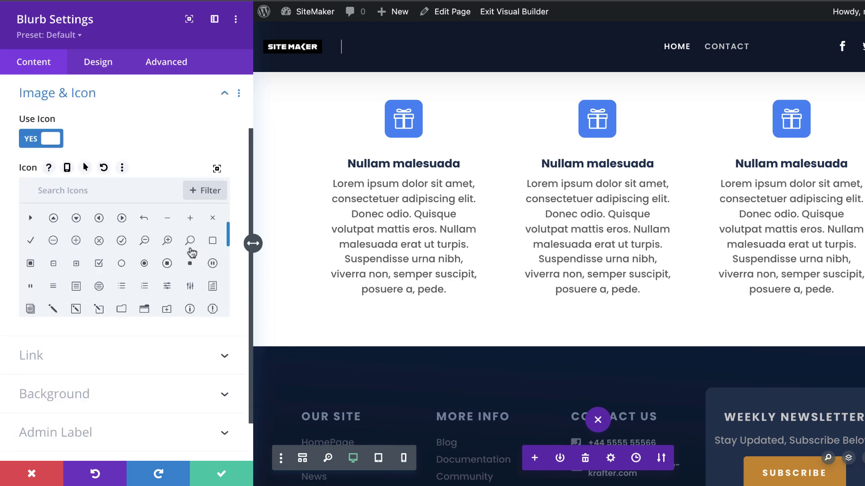
{"action": "scroll", "coordinate": [190, 261], "scroll_direction": "down", "scroll_amount": 2}
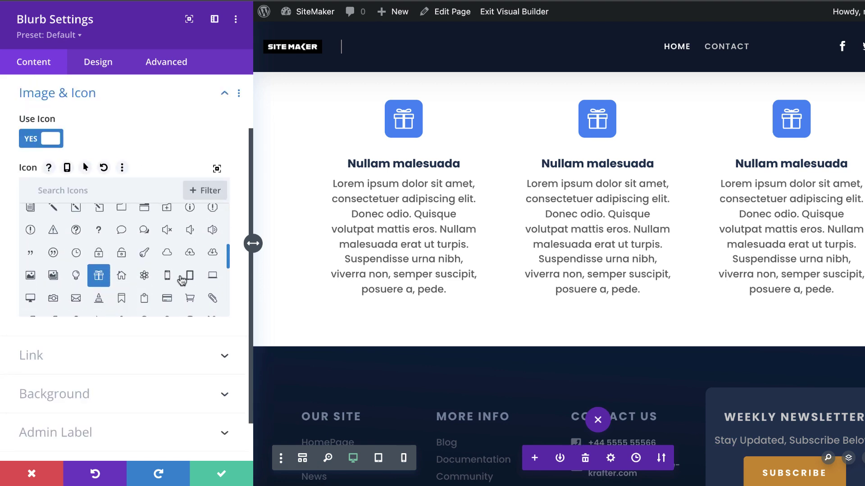
{"action": "left_click", "coordinate": [212, 258]}
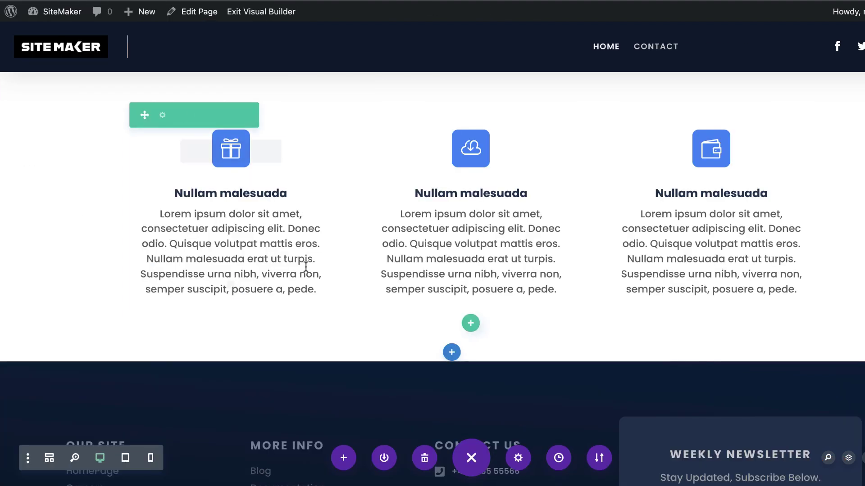
Add a regular section with a two-thirds/one-third row and a Text module in the wide column
{"action": "left_click", "coordinate": [452, 355]}
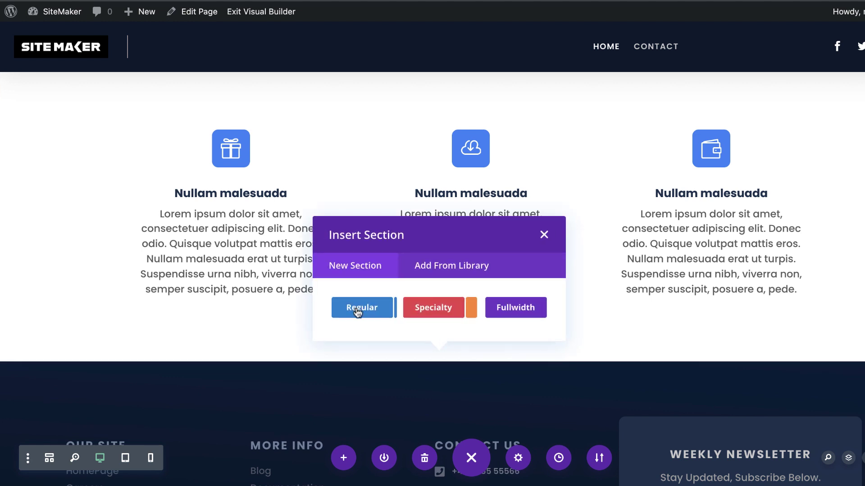
{"action": "left_click", "coordinate": [358, 309]}
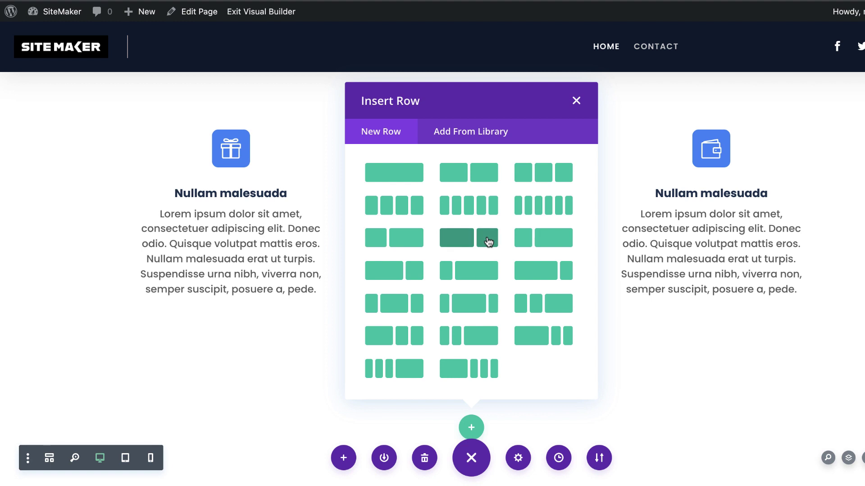
{"action": "left_click", "coordinate": [487, 237]}
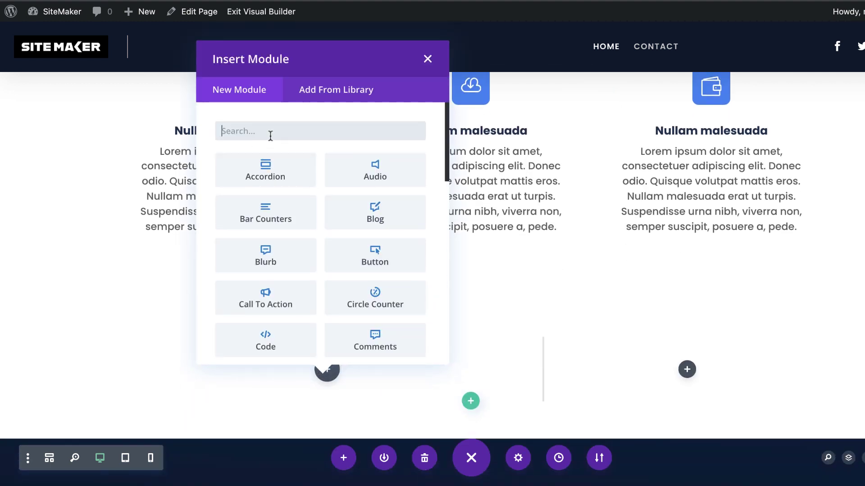
{"action": "type", "text": "text"}
{"action": "left_click", "coordinate": [285, 177]}
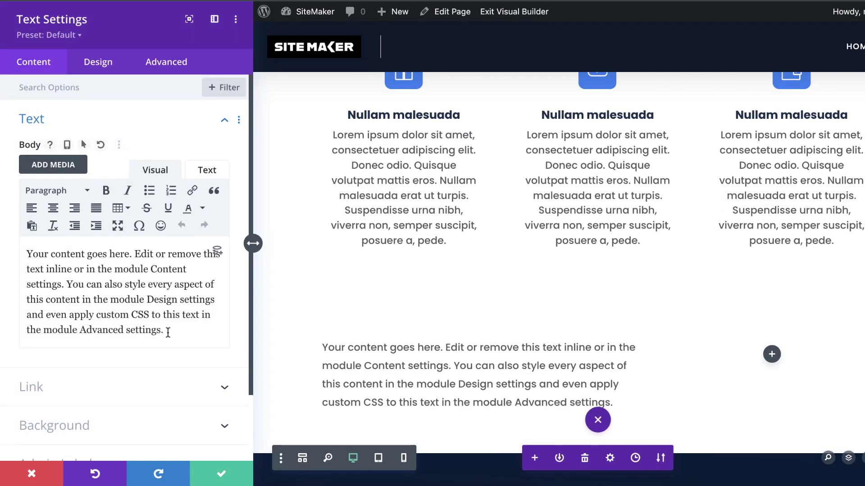
Replace the placeholder with 'Nullam malesuada' formatted as Heading 1 and save
{"action": "left_click", "coordinate": [131, 323]}
{"action": "key", "text": "ctrl+a"}
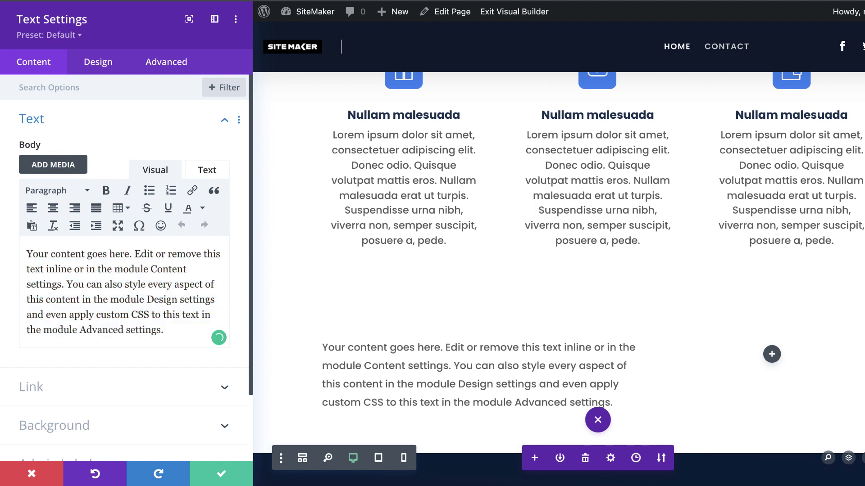
{"action": "key", "text": "ctrl+v"}
{"action": "left_click_drag", "start_coordinate": [118, 255], "coordinate": [10, 245]}
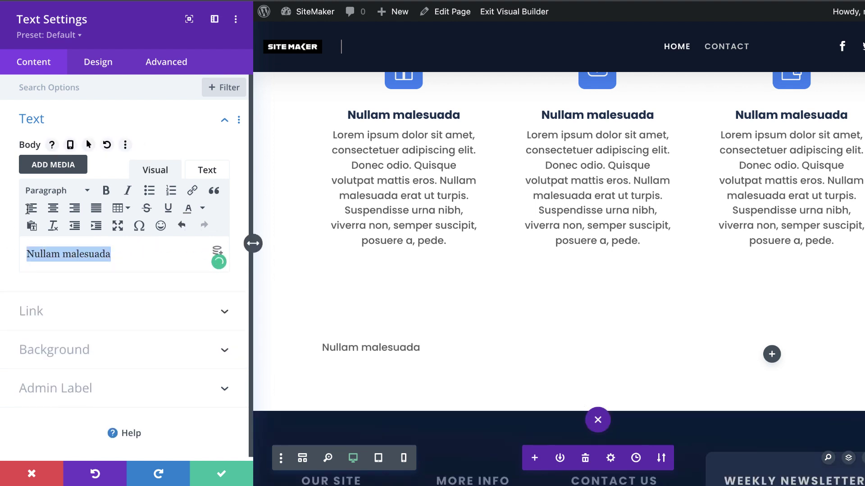
{"action": "left_click", "coordinate": [47, 192]}
{"action": "left_click", "coordinate": [85, 245]}
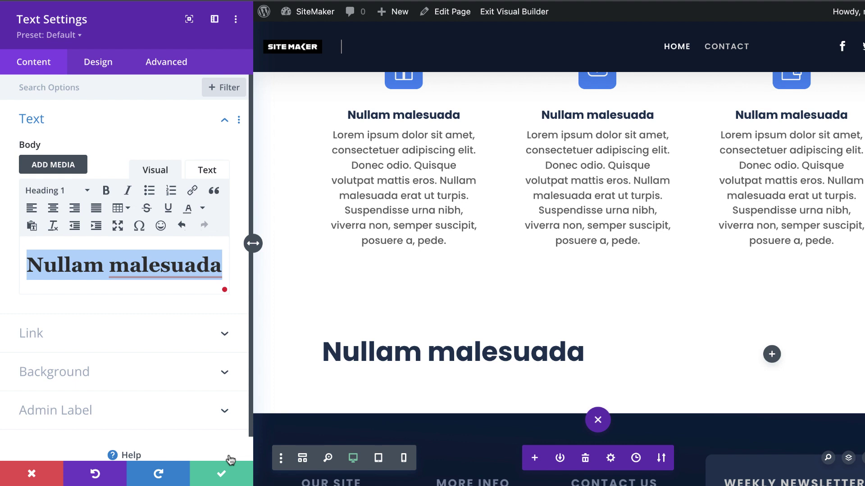
{"action": "left_click", "coordinate": [221, 477]}
Add a Text module below the heading holding the two pasted Lorem ipsum paragraphs
{"action": "mouse_move", "coordinate": [329, 298]}
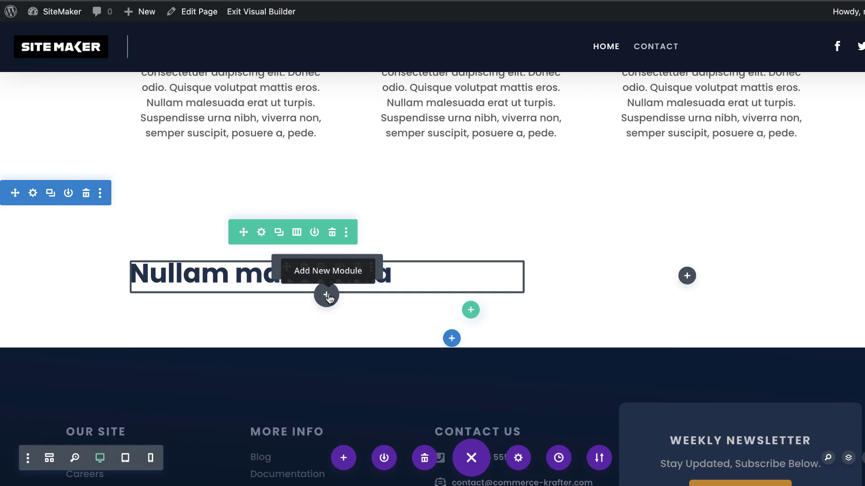
{"action": "left_click", "coordinate": [328, 296]}
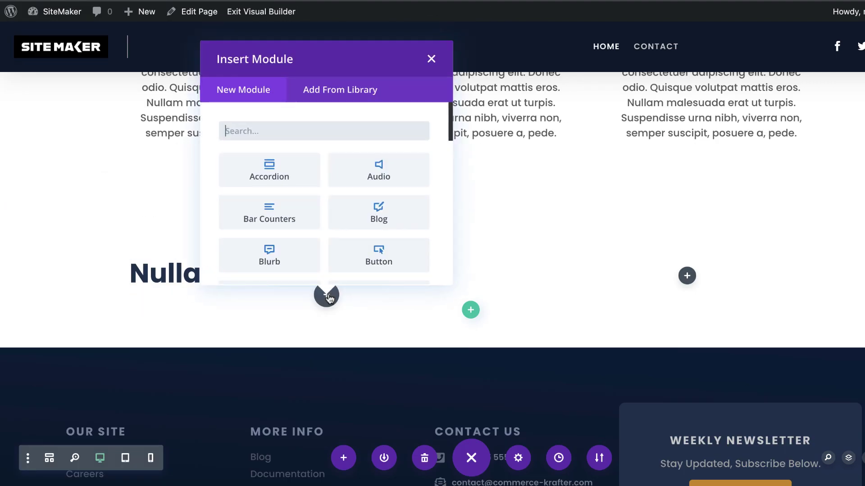
{"action": "type", "text": "text"}
{"action": "left_click", "coordinate": [276, 175]}
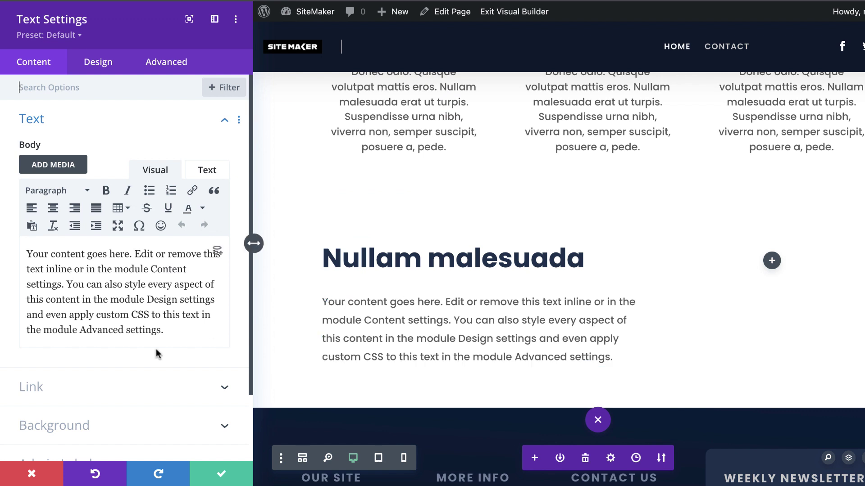
{"action": "left_click_drag", "start_coordinate": [164, 331], "coordinate": [25, 250]}
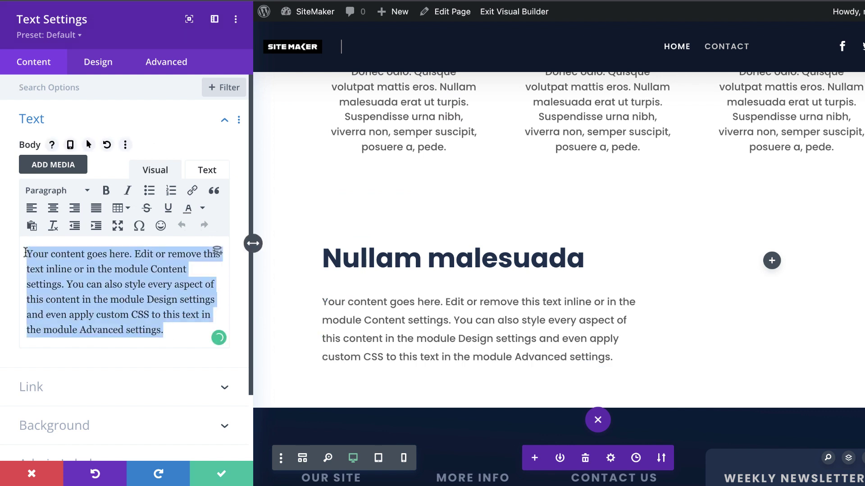
{"action": "left_click", "coordinate": [26, 252]}
{"action": "key", "text": "ctrl+a"}
{"action": "type", "text": "Lorem ipsum dolor sit amet, consectetuer adipiscing elit. Donec odio. Quisque volutpat mattis eros. Nullam malesuada erat ut turpis. Suspendisse urna nibh, viverra non, semper suscipit, posuere a, pede. Donec nec justo eget felis facilisis fermentum. Aliquam porttitor mauris sit amet orci. Aenean dignissim pellentesque felis."}
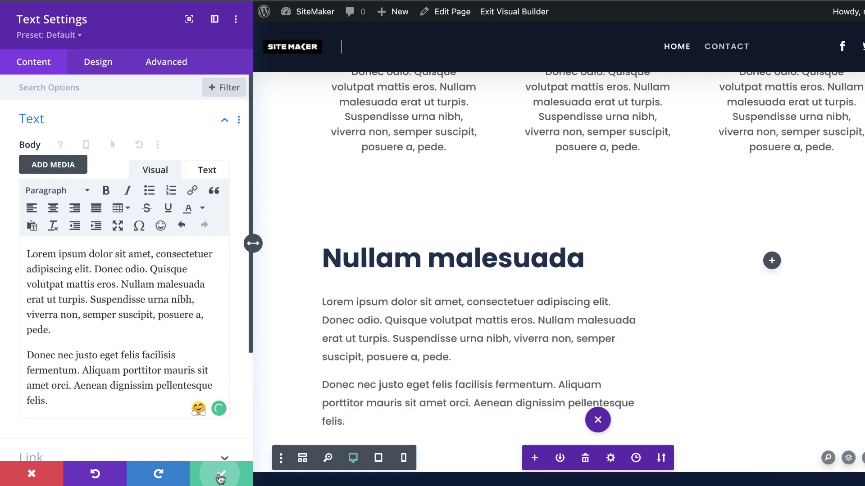
{"action": "key", "text": "Escape"}
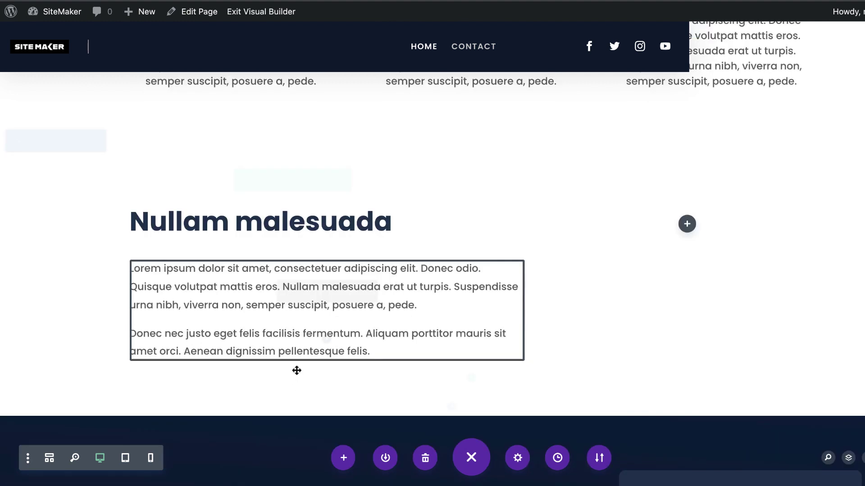
Insert a Click Here Button module beneath the paragraphs
{"action": "mouse_move", "coordinate": [305, 349]}
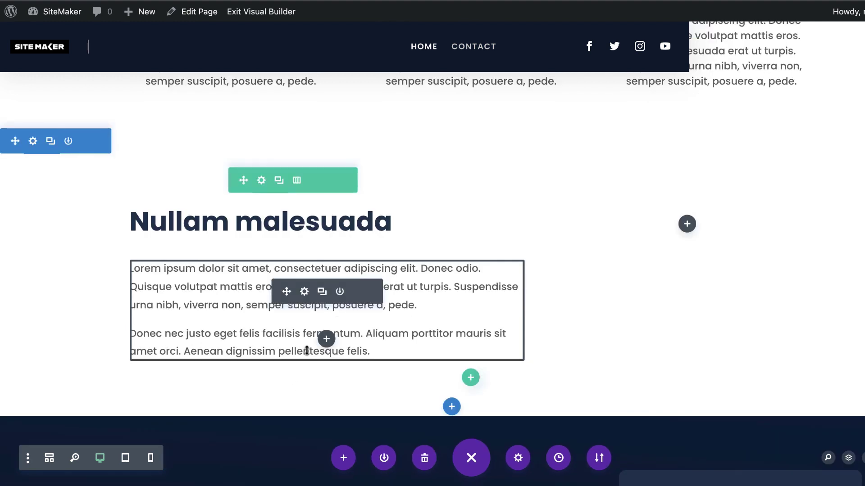
{"action": "left_click", "coordinate": [326, 339]}
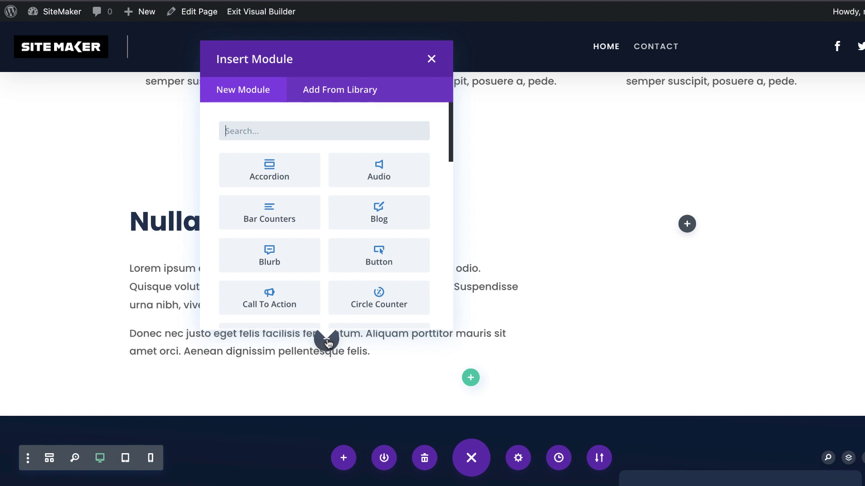
{"action": "type", "text": "butt"}
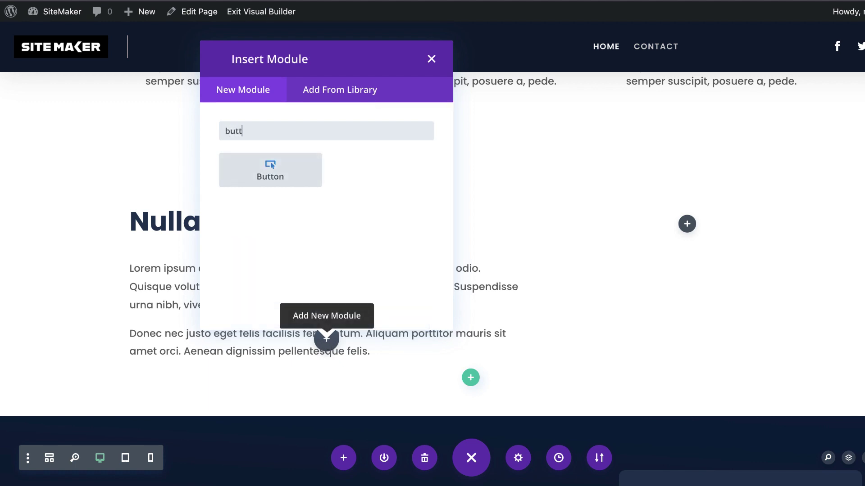
{"action": "left_click", "coordinate": [297, 176]}
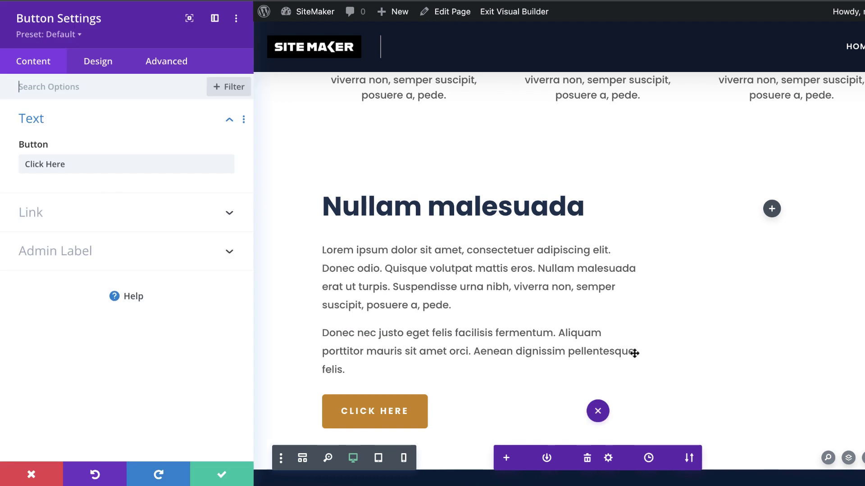
{"action": "scroll", "coordinate": [634, 353], "scroll_direction": "down", "scroll_amount": 2}
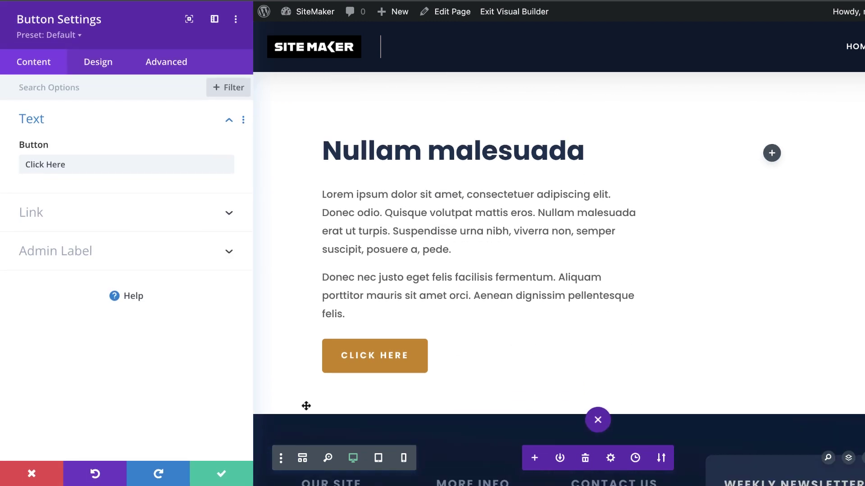
Save the button, then add an Image module in the right column with the uploaded meritt-thomas portrait
{"action": "left_click", "coordinate": [233, 466]}
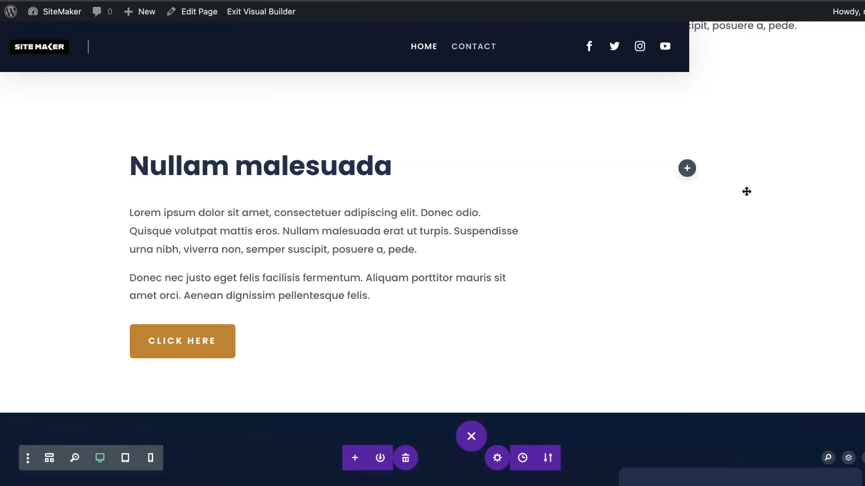
{"action": "left_click", "coordinate": [688, 174]}
{"action": "type", "text": "im"}
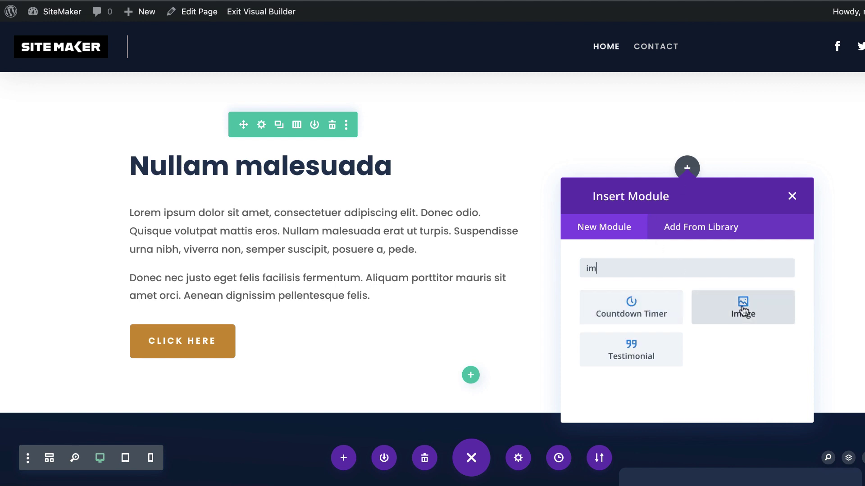
{"action": "left_click", "coordinate": [743, 311]}
{"action": "left_click", "coordinate": [179, 225]}
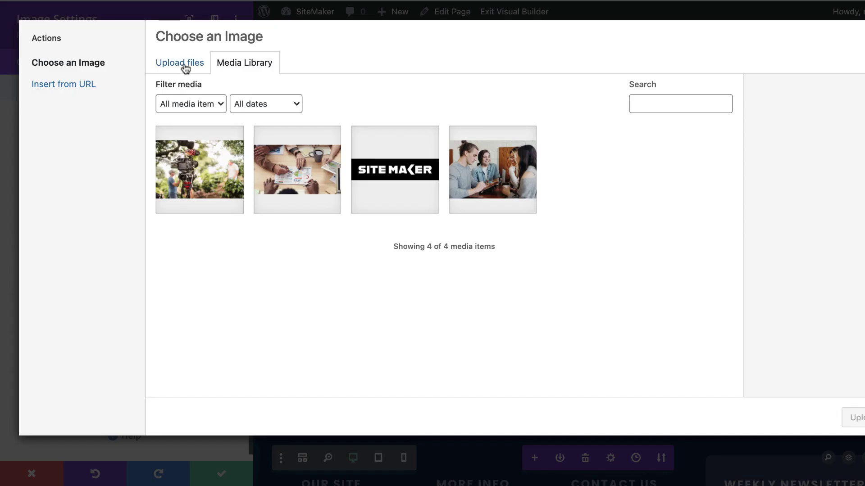
{"action": "left_click", "coordinate": [187, 66]}
{"action": "left_click", "coordinate": [563, 255]}
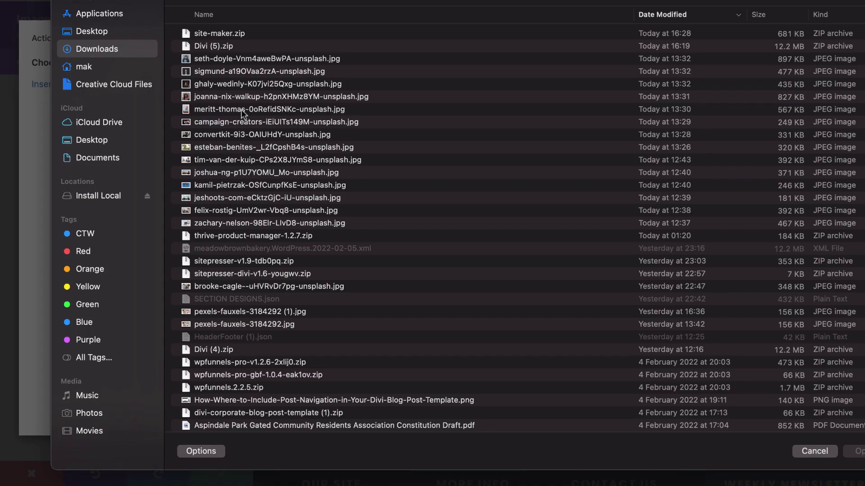
{"action": "left_click", "coordinate": [241, 109]}
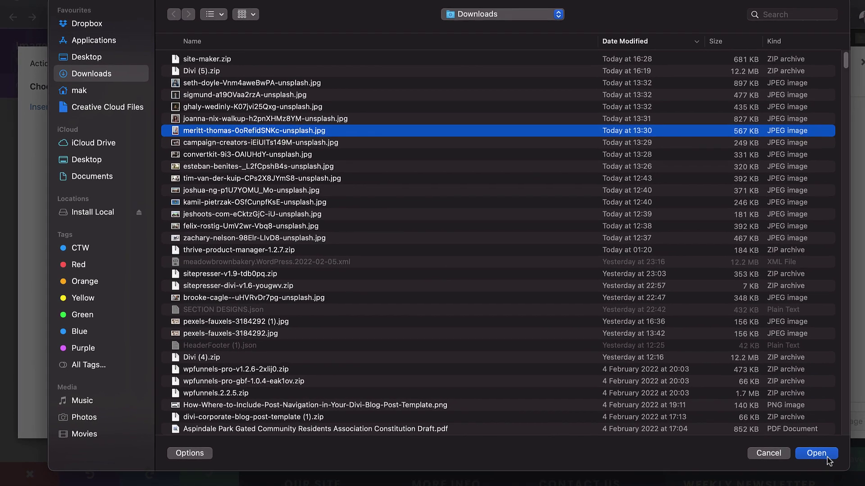
{"action": "left_click", "coordinate": [788, 453]}
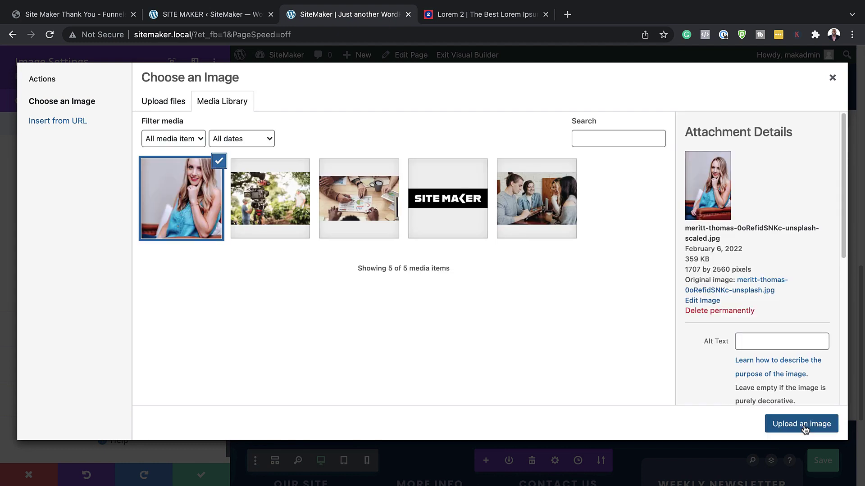
{"action": "left_click", "coordinate": [803, 425]}
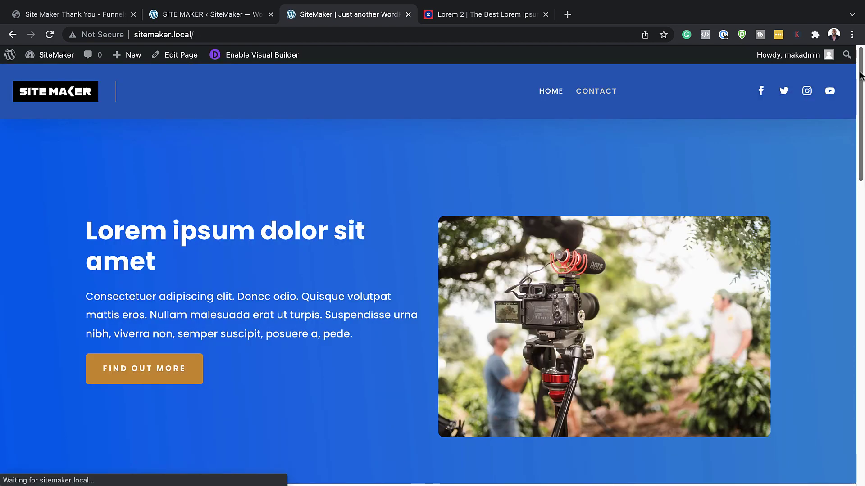
Scroll through the live page to review the icon blurbs, text-and-image section and footer
{"action": "left_click_drag", "start_coordinate": [860, 76], "coordinate": [819, 244]}
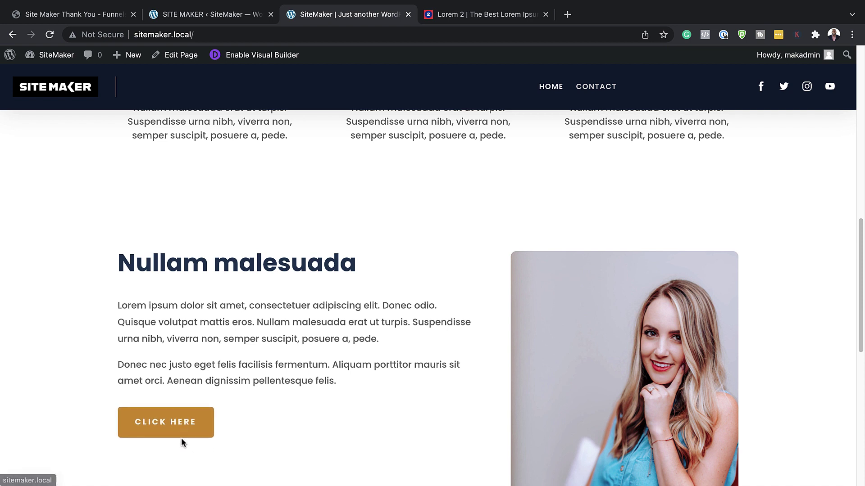
{"action": "scroll", "coordinate": [370, 391], "scroll_direction": "up", "scroll_amount": 5}
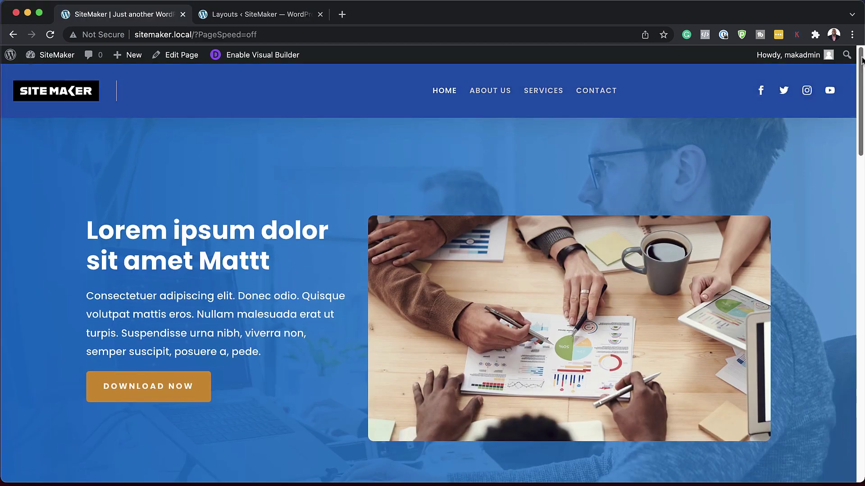
{"action": "left_click_drag", "start_coordinate": [861, 61], "coordinate": [860, 388]}
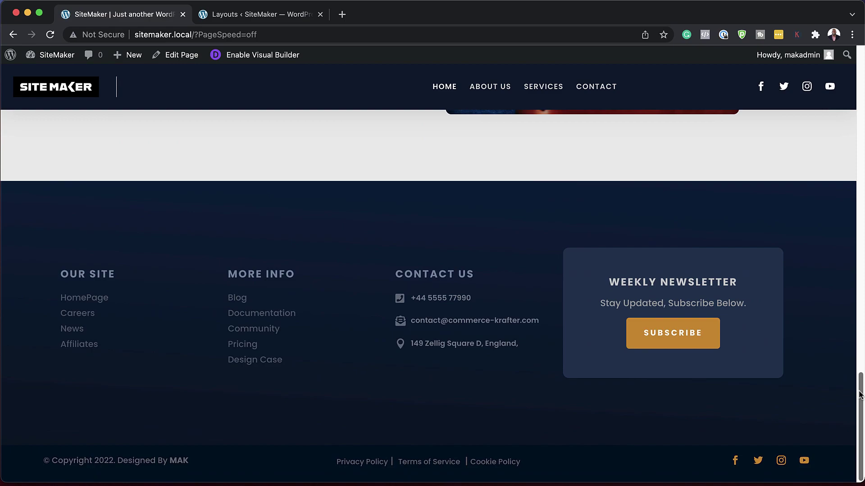